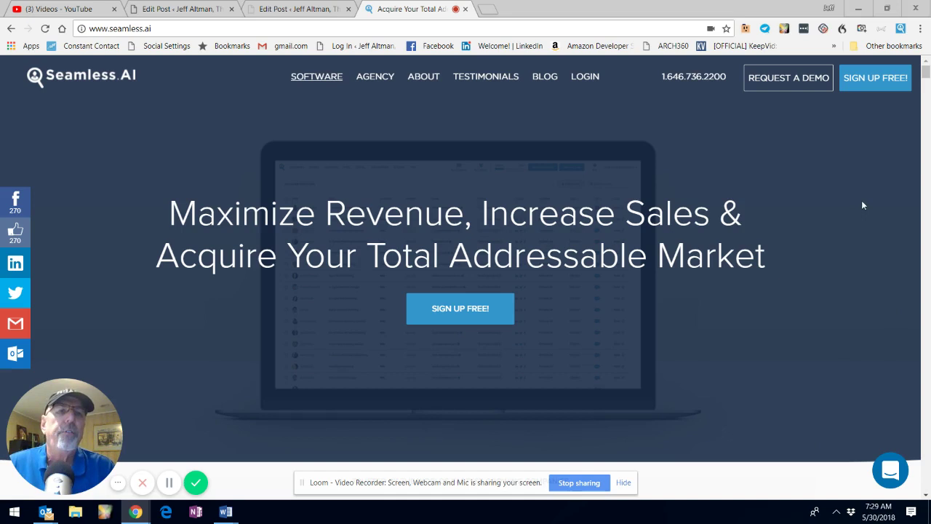
# Step: Log in to Seamless.AI with the autofilled saved credentials
pyautogui.click(587, 80)
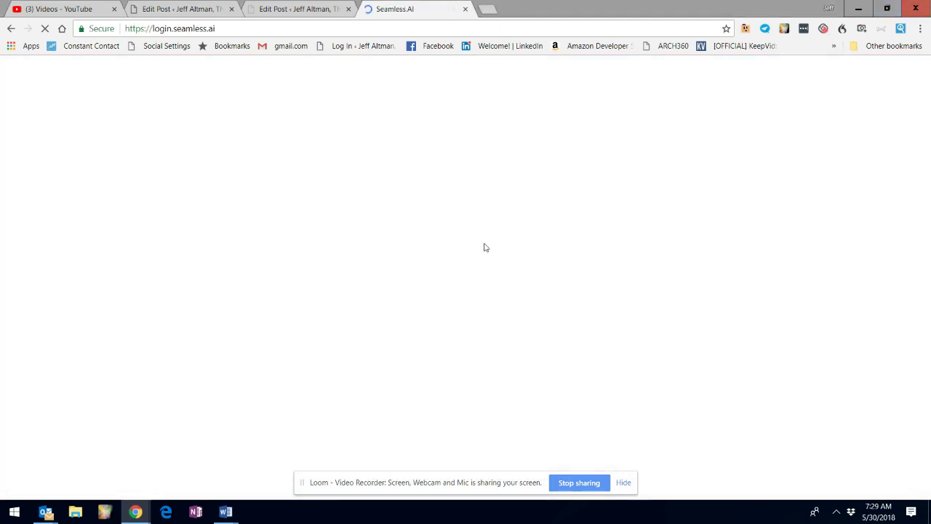
pyautogui.click(465, 302)
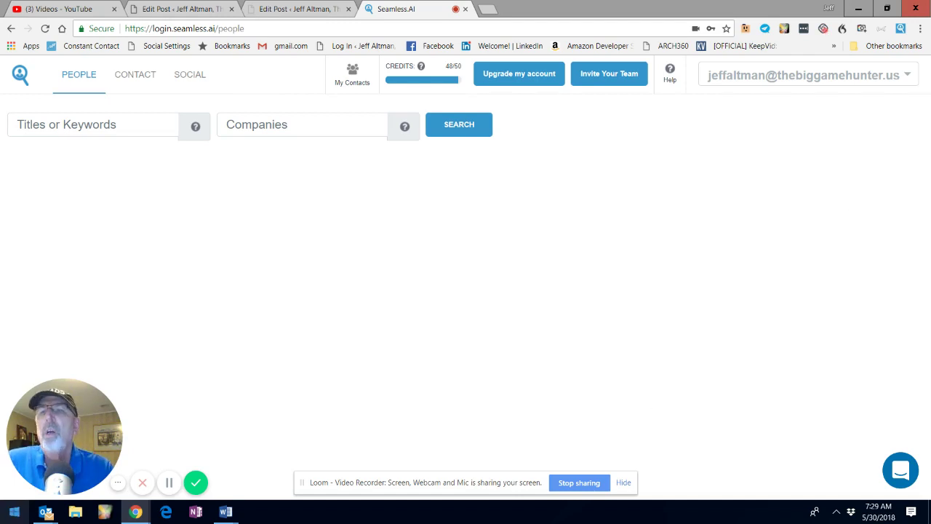
# Step: Search People for title 'developer' at company 'goldman', returning 104 results
pyautogui.click(29, 124)
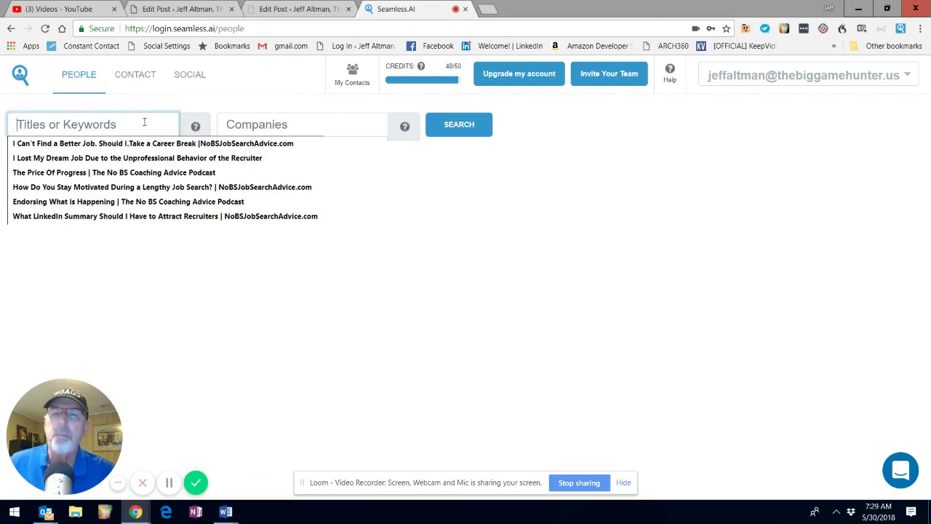
pyautogui.write('developer')
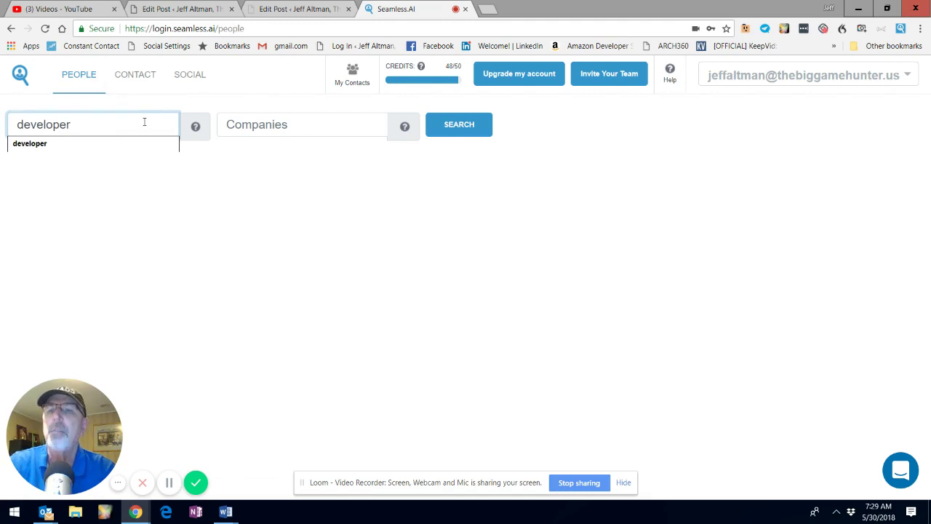
pyautogui.press('Tab')
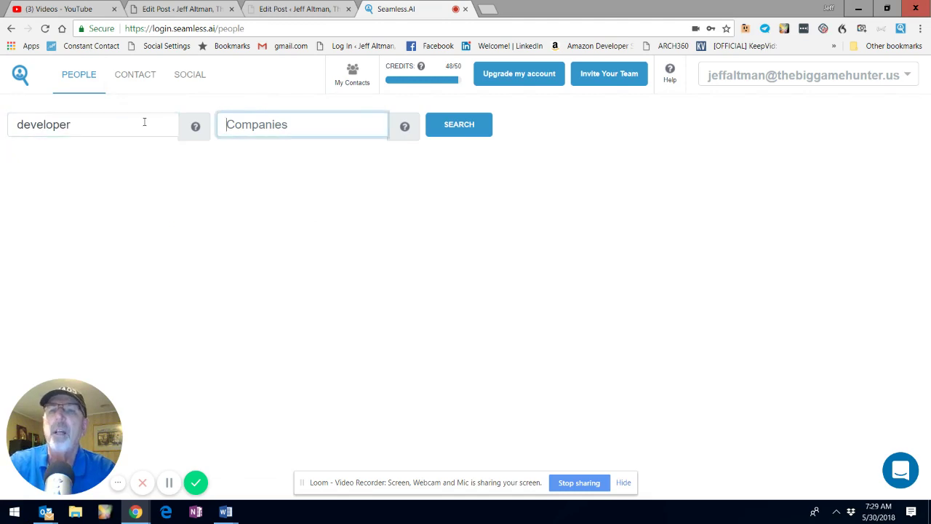
pyautogui.write('goldman')
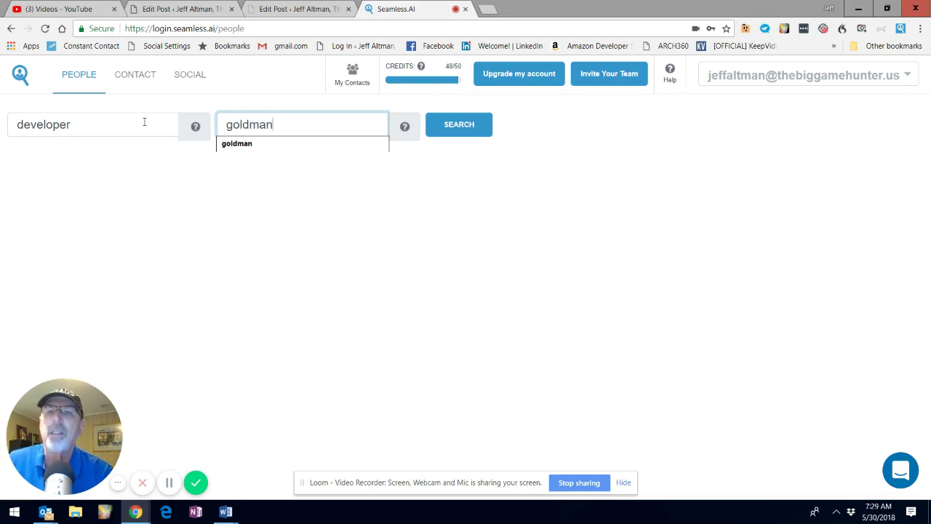
pyautogui.click(471, 125)
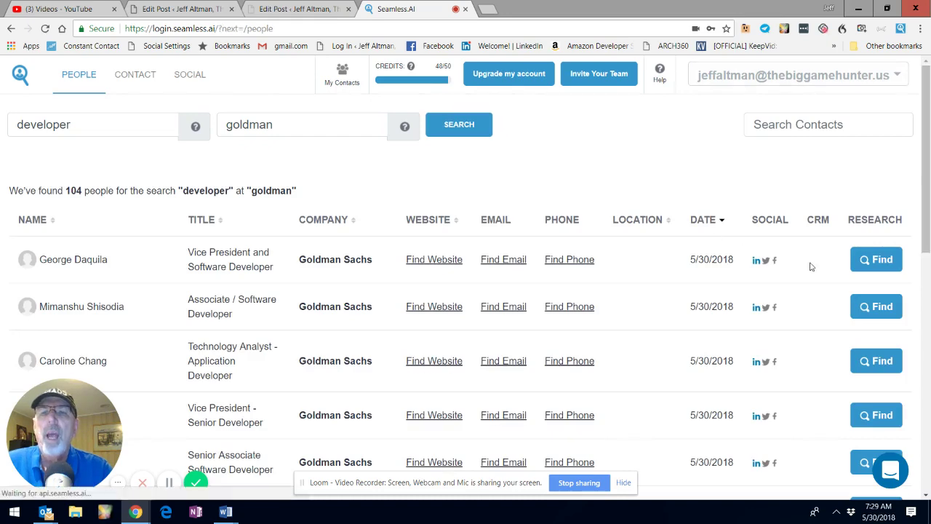
# Step: Sign back in after the Unauthorized error and scroll through the Goldman Sachs developer results
pyautogui.click(497, 348)
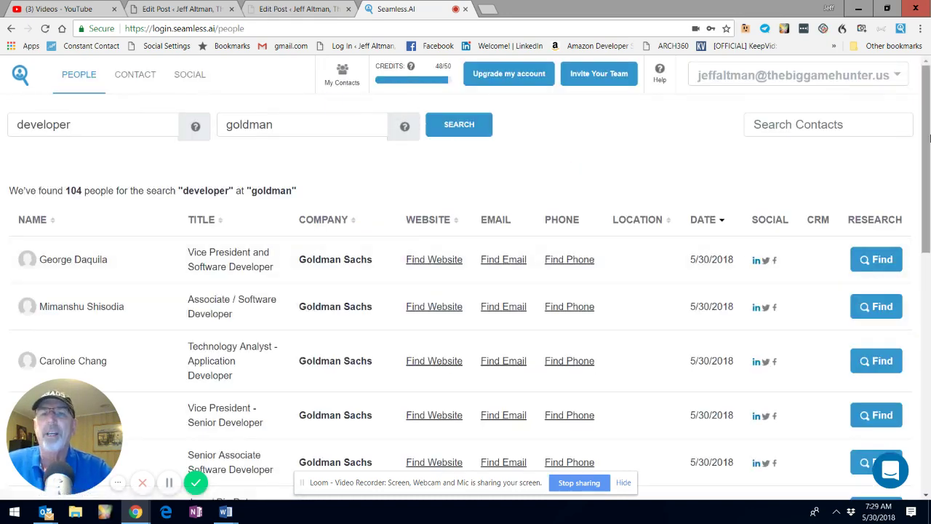
pyautogui.scroll(-1, 871, 198)
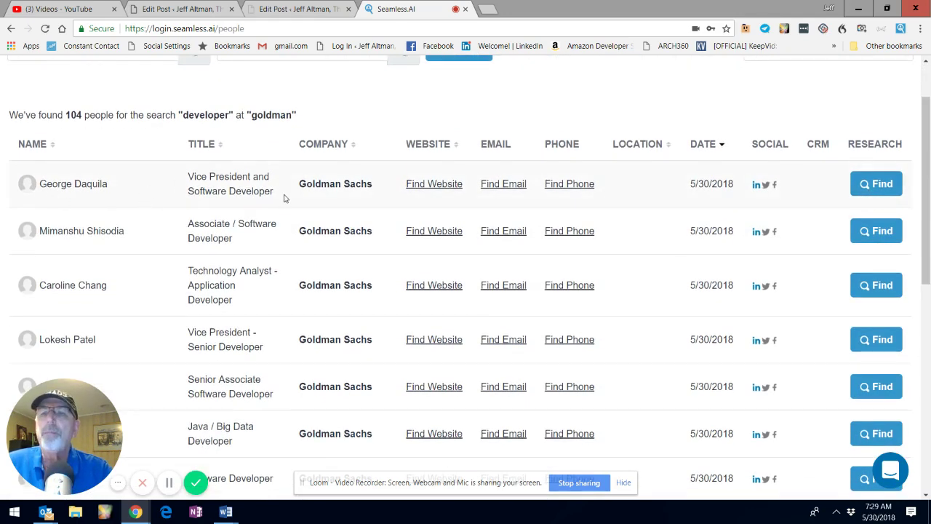
pyautogui.scroll(-2, 288, 201)
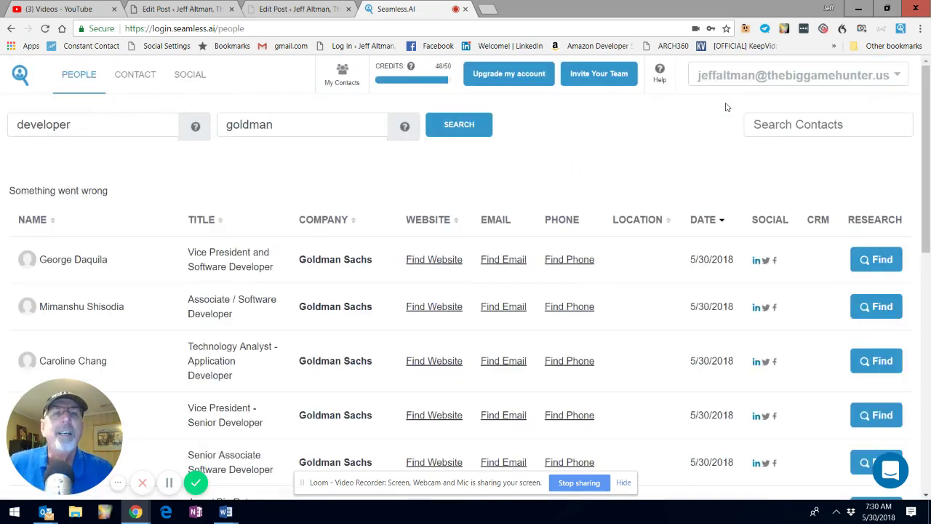
pyautogui.scroll(-3, 712, 320)
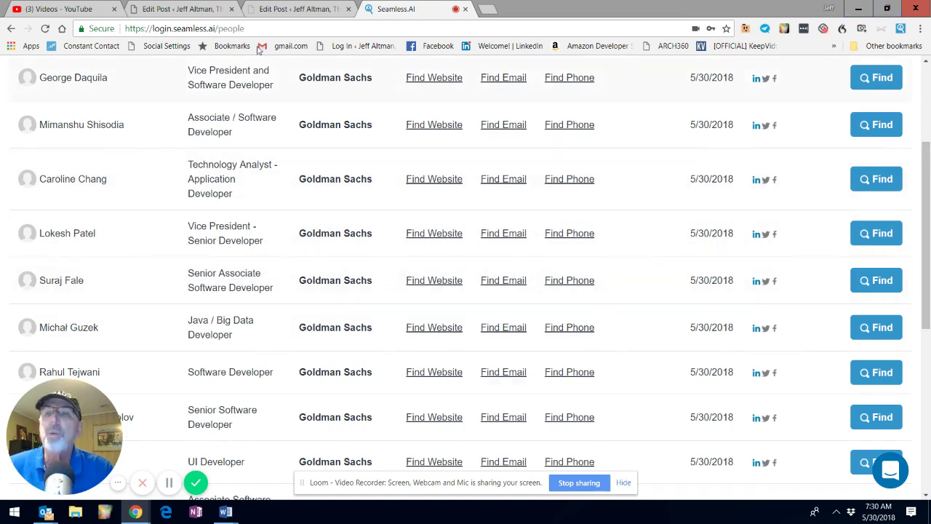
# Step: Find the Goldman Sachs technology analyst's details and view her among the 3 saved contacts
pyautogui.click(874, 182)
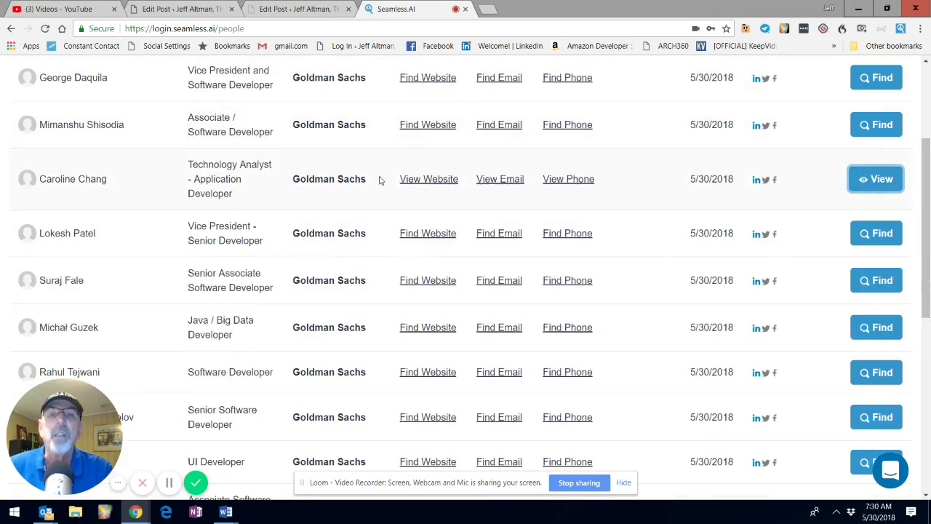
pyautogui.click(438, 182)
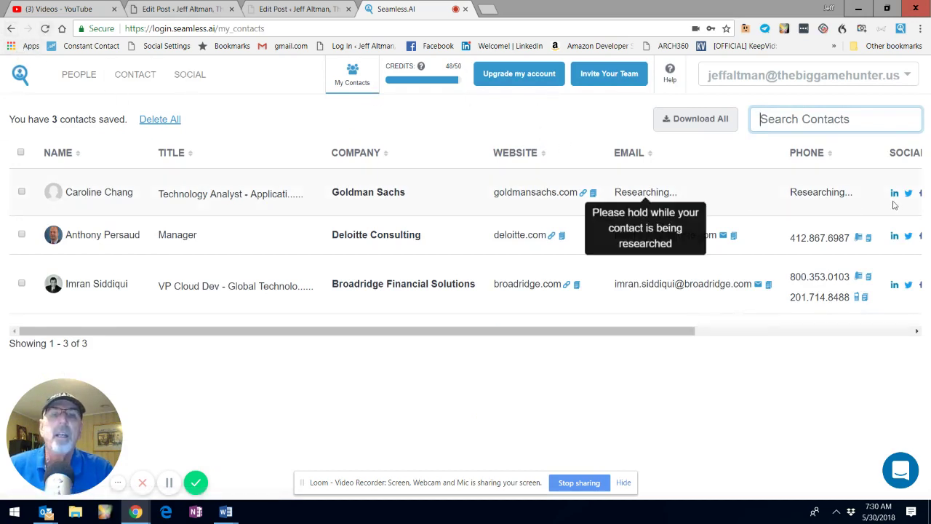
pyautogui.moveTo(655, 193)
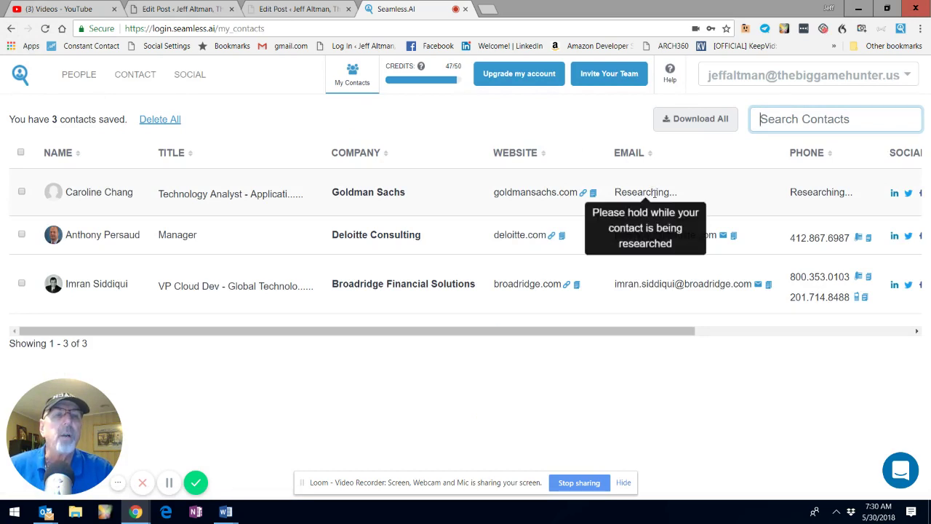
pyautogui.moveTo(832, 193)
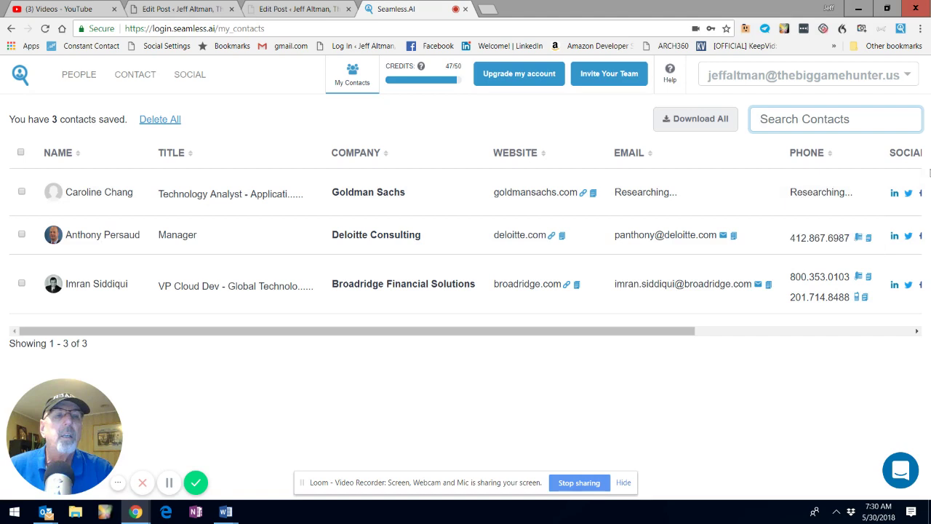
pyautogui.click(662, 193)
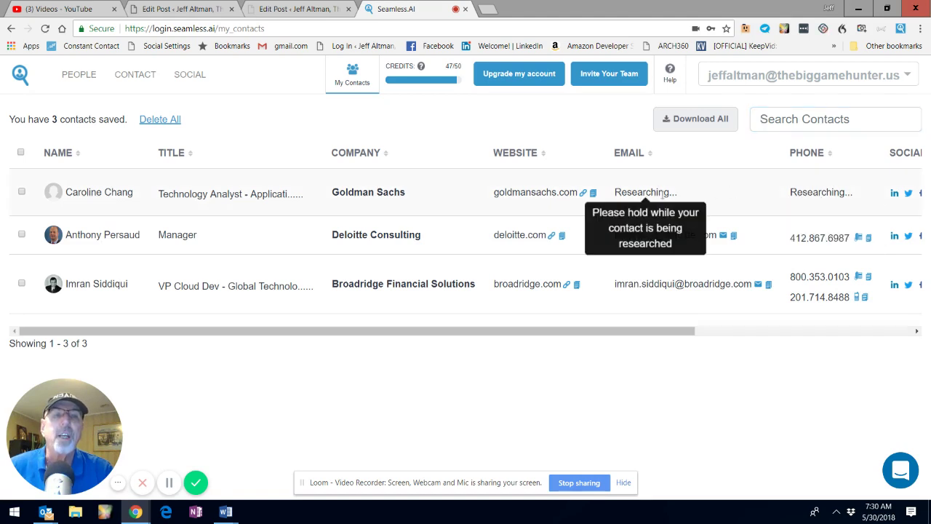
# Step: Look up the saved analyst on LinkedIn and browse the name search results
pyautogui.click(895, 195)
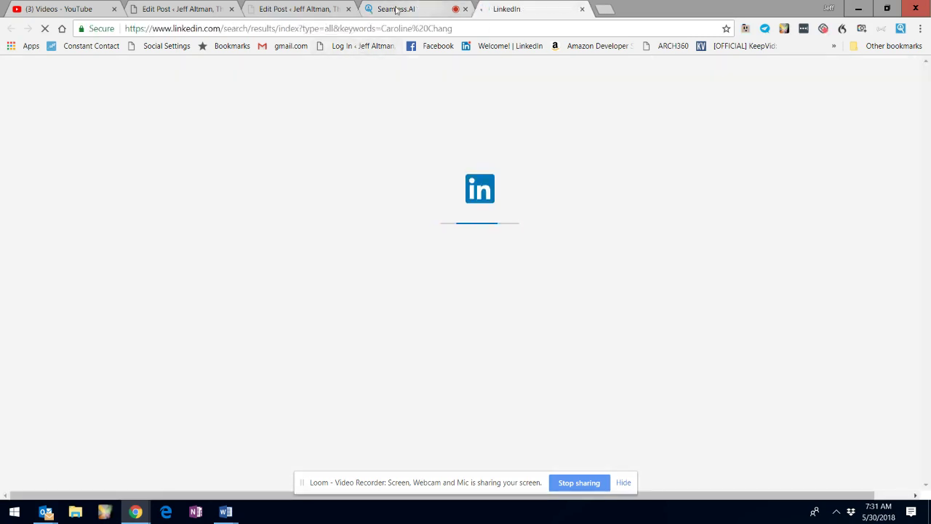
pyautogui.click(393, 10)
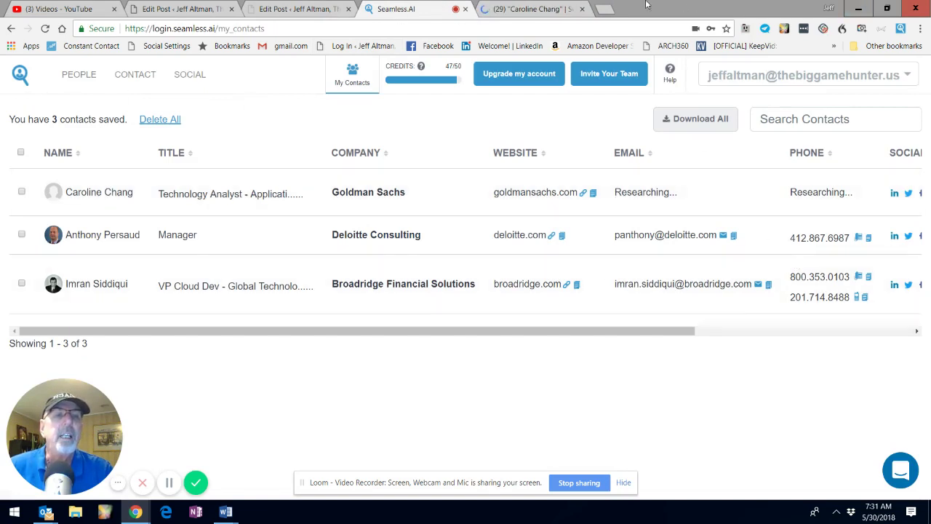
pyautogui.click(534, 13)
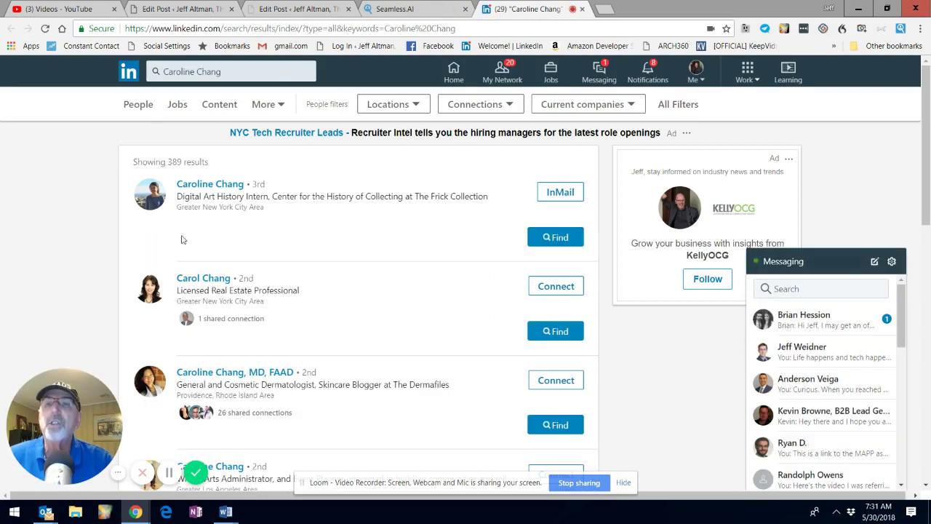
pyautogui.scroll(-3, 298, 188)
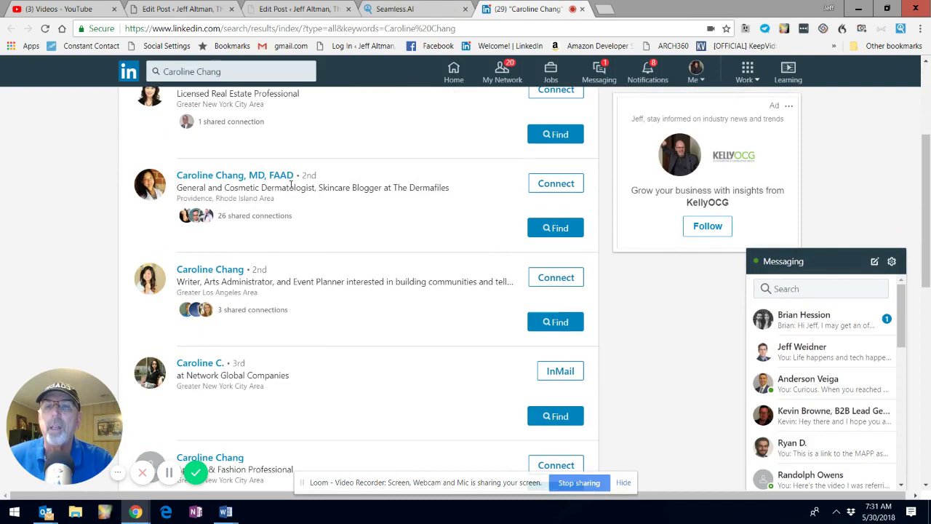
pyautogui.scroll(-3, 291, 204)
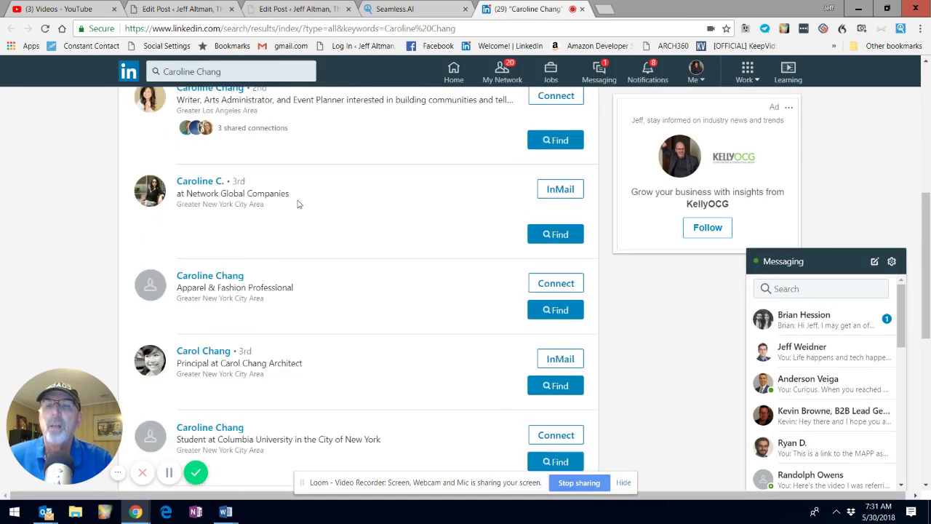
pyautogui.scroll(5, 297, 205)
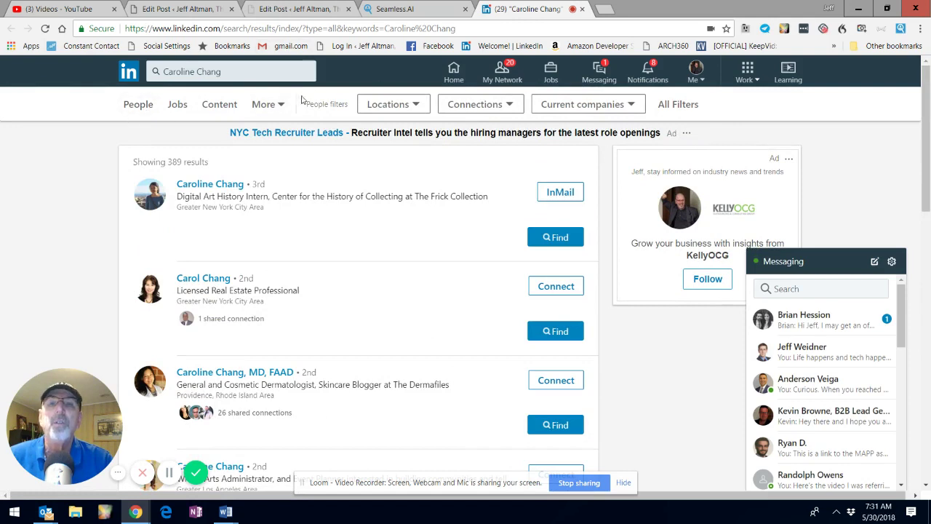
# Step: Filter the LinkedIn results to current company Goldman Sachs, narrowing them to 1 person
pyautogui.click(607, 107)
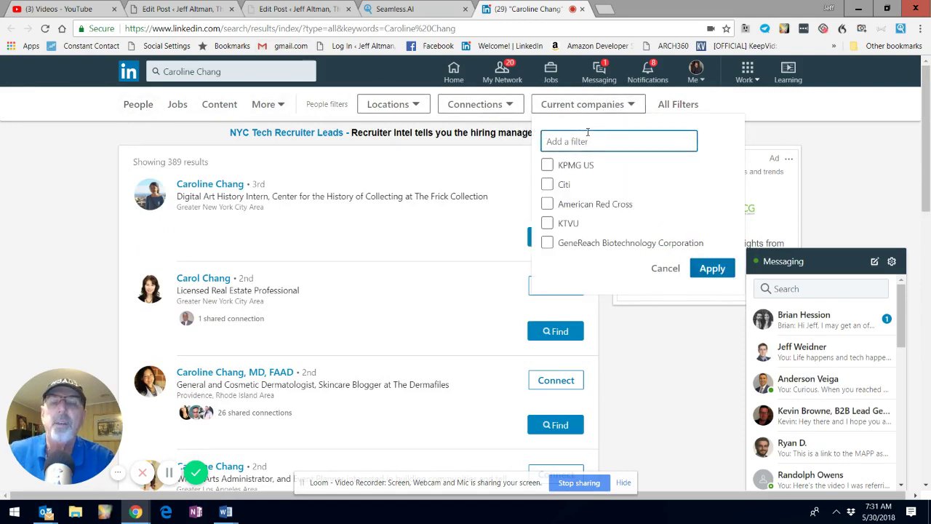
pyautogui.write('goldman')
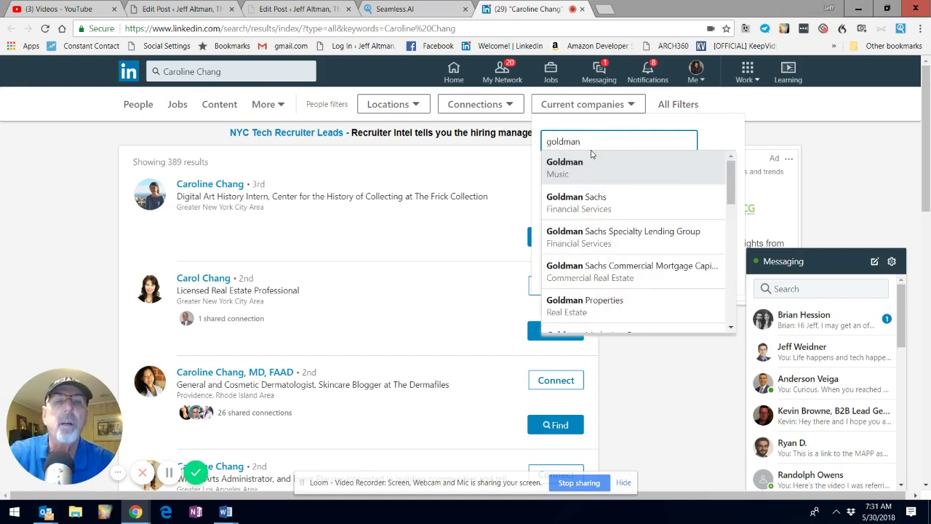
pyautogui.click(598, 207)
pyautogui.click(711, 287)
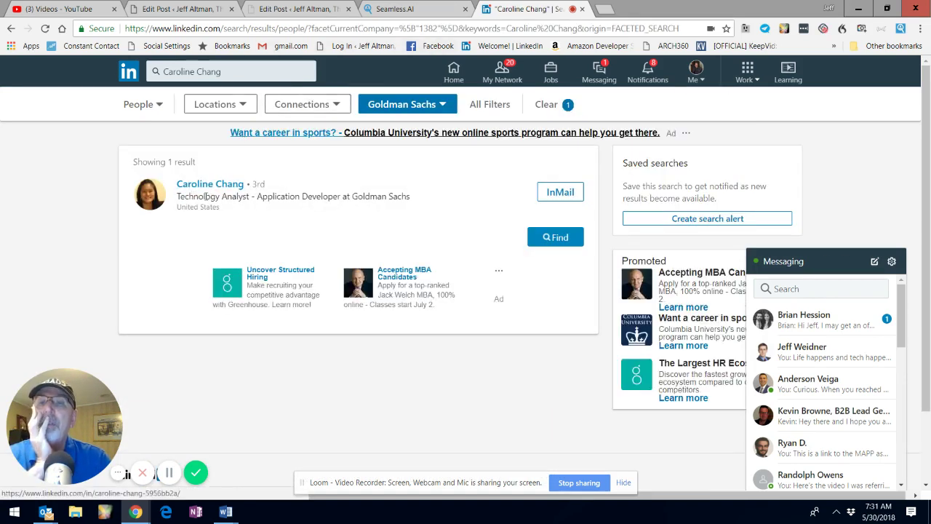
pyautogui.click(400, 11)
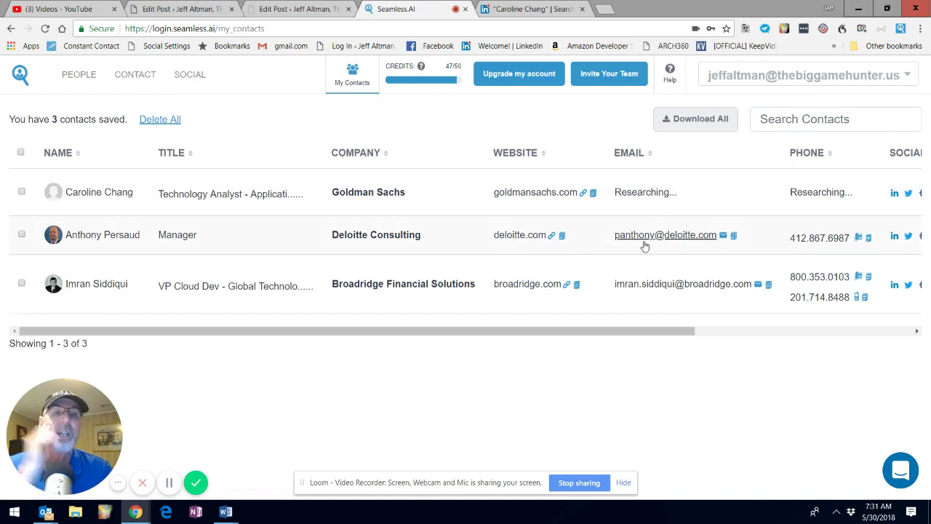
# Step: Search Twitter for the first saved contact's name, then return to the Seamless.AI tab
pyautogui.click(908, 193)
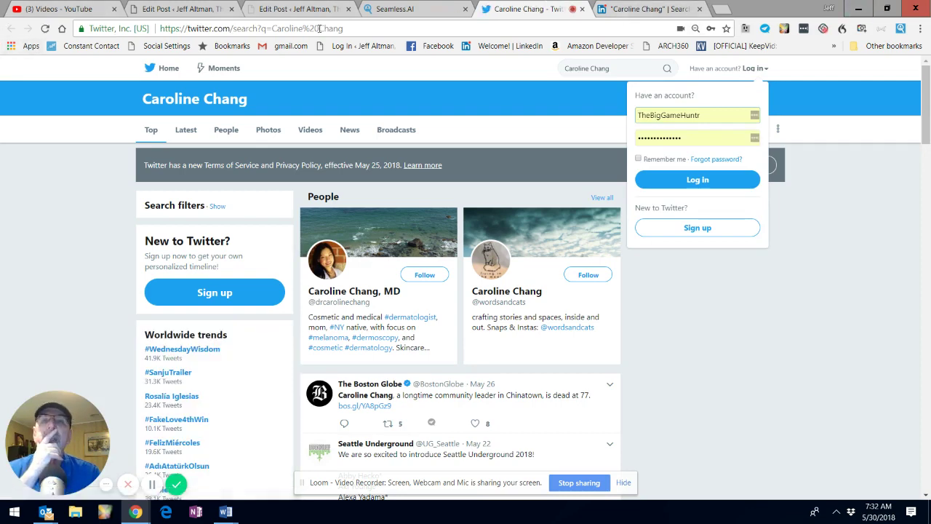
pyautogui.click(387, 9)
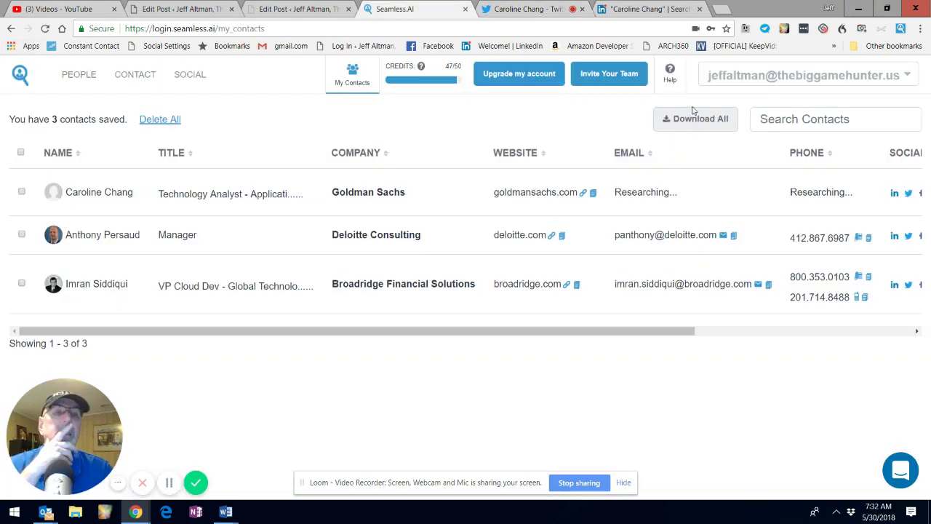
# Step: Search Facebook for the first saved contact's name, then return to the Seamless.AI tab
pyautogui.click(920, 195)
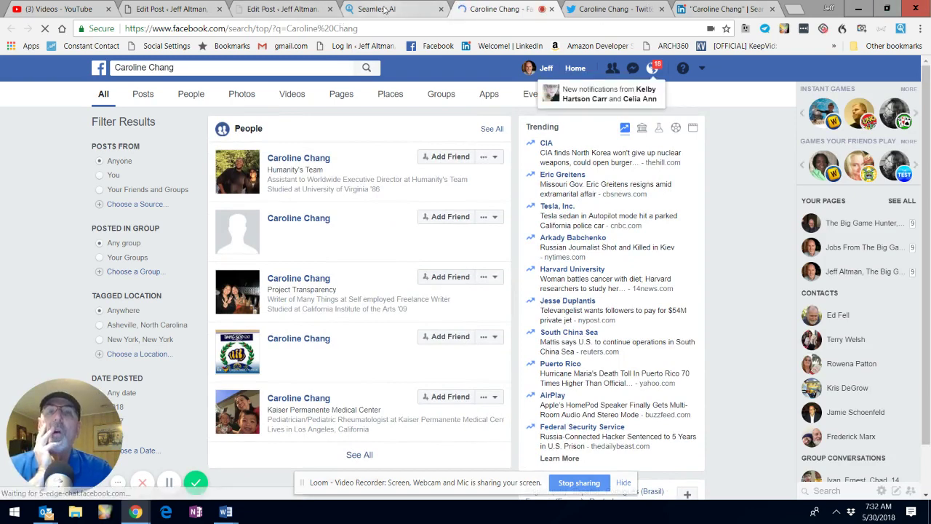
pyautogui.click(385, 10)
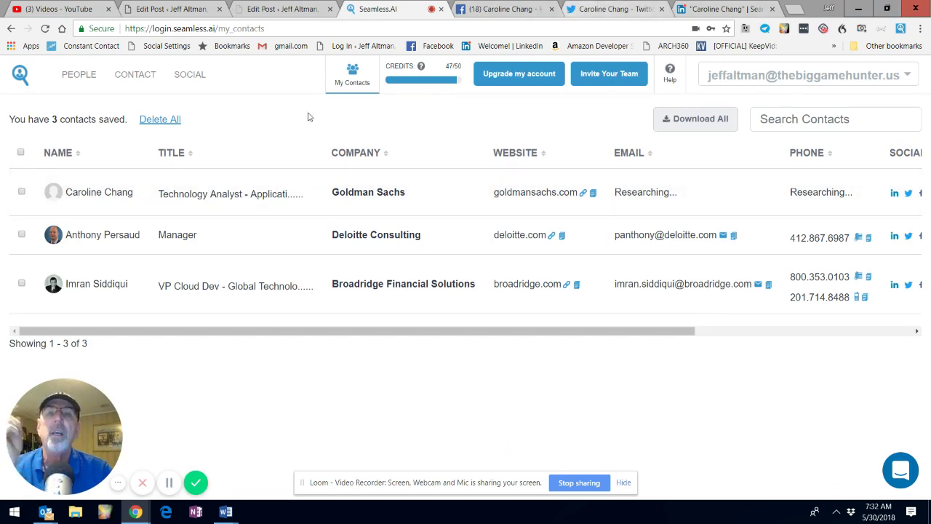
# Step: Go back from My Contacts to the Goldman Sachs developer search results
pyautogui.moveTo(624, 196)
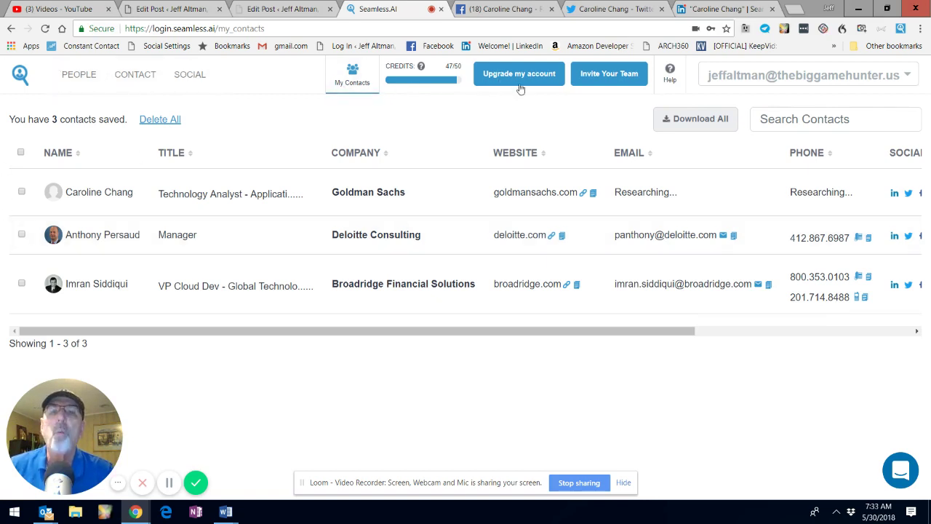
pyautogui.click(10, 28)
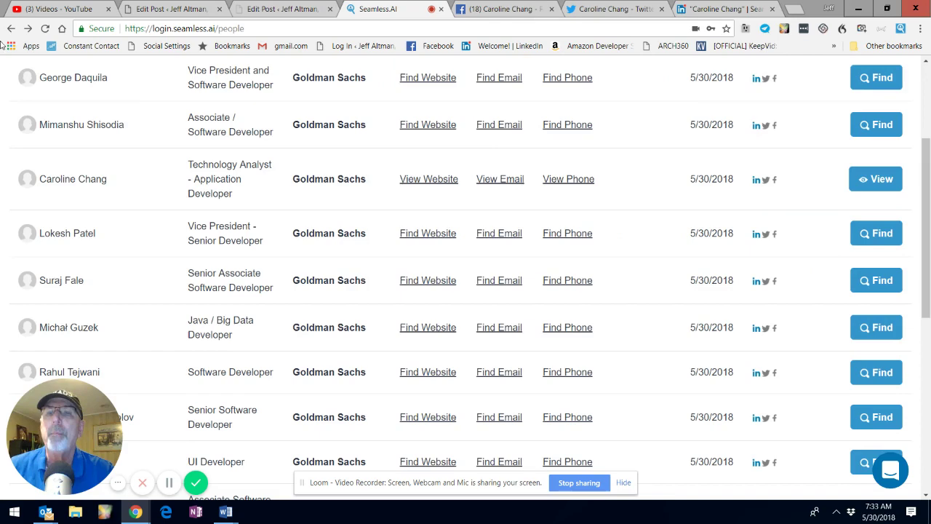
# Step: Change the keywords to 'developer c++' at goldman and review the 97 results
pyautogui.click(97, 123)
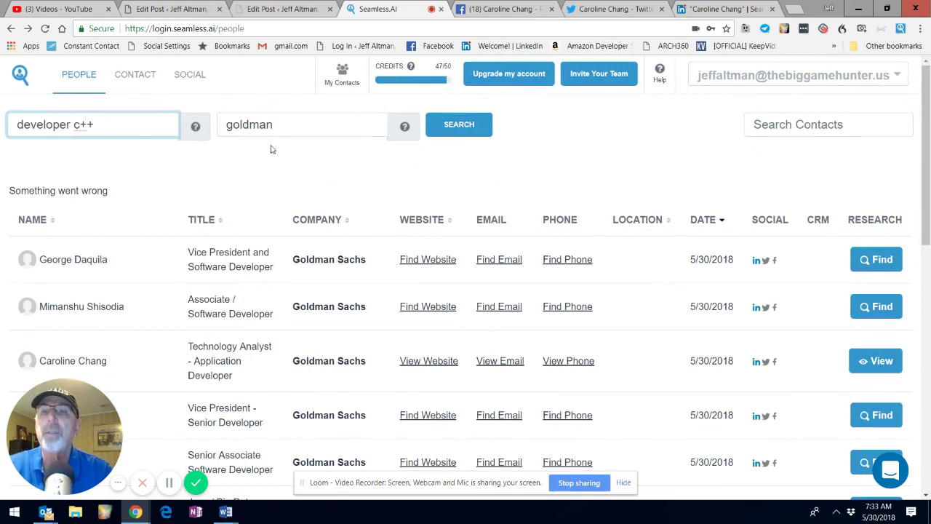
pyautogui.click(470, 124)
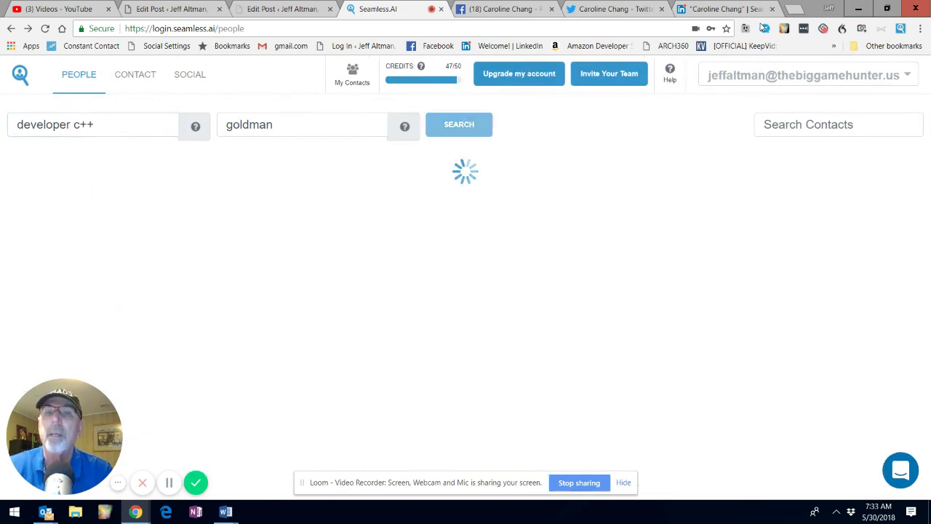
pyautogui.scroll(-2, 914, 173)
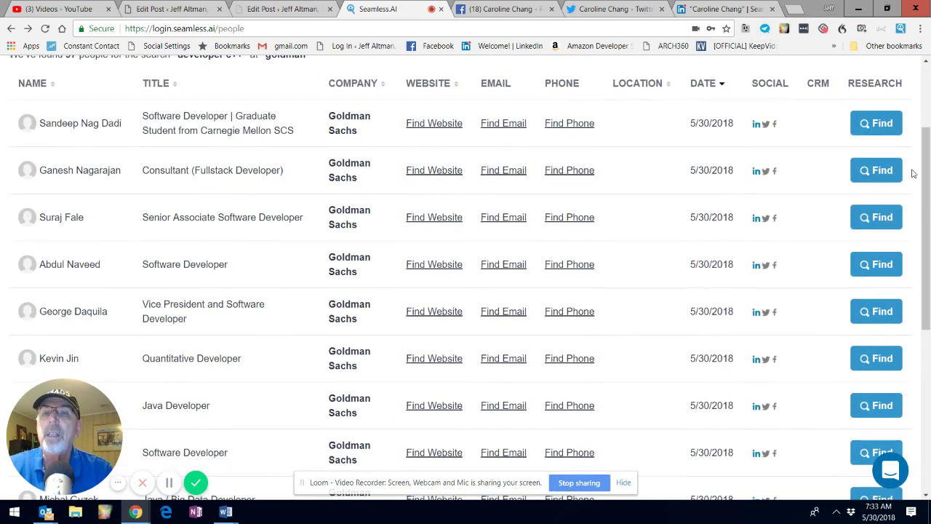
pyautogui.scroll(-5, 915, 174)
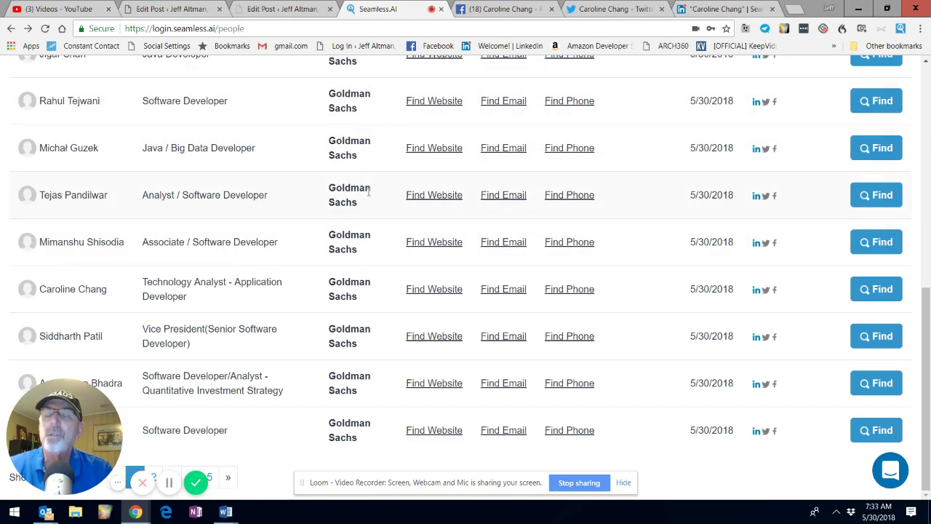
pyautogui.scroll(1, 718, 219)
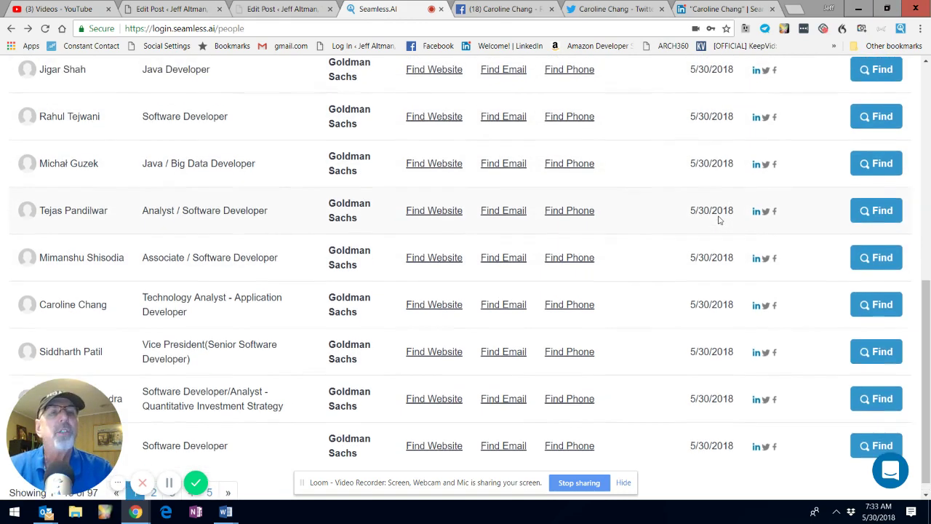
pyautogui.scroll(8, 728, 219)
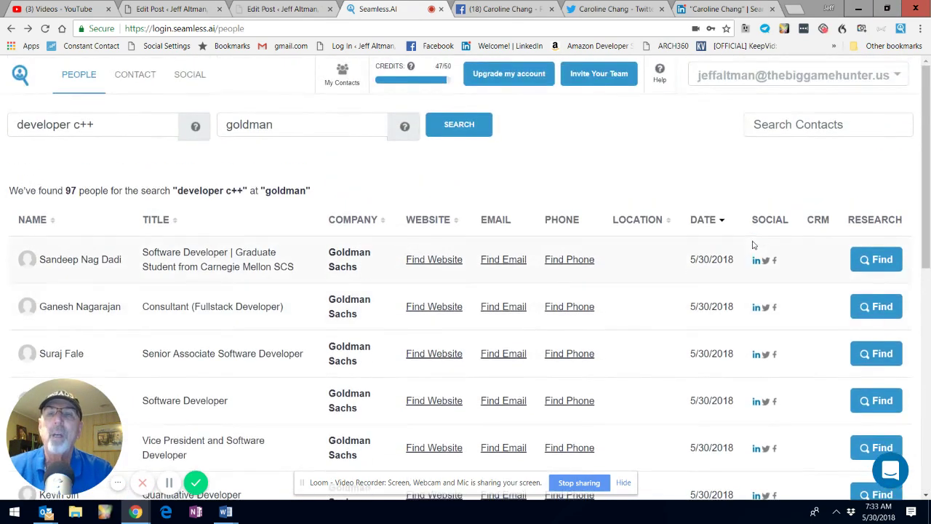